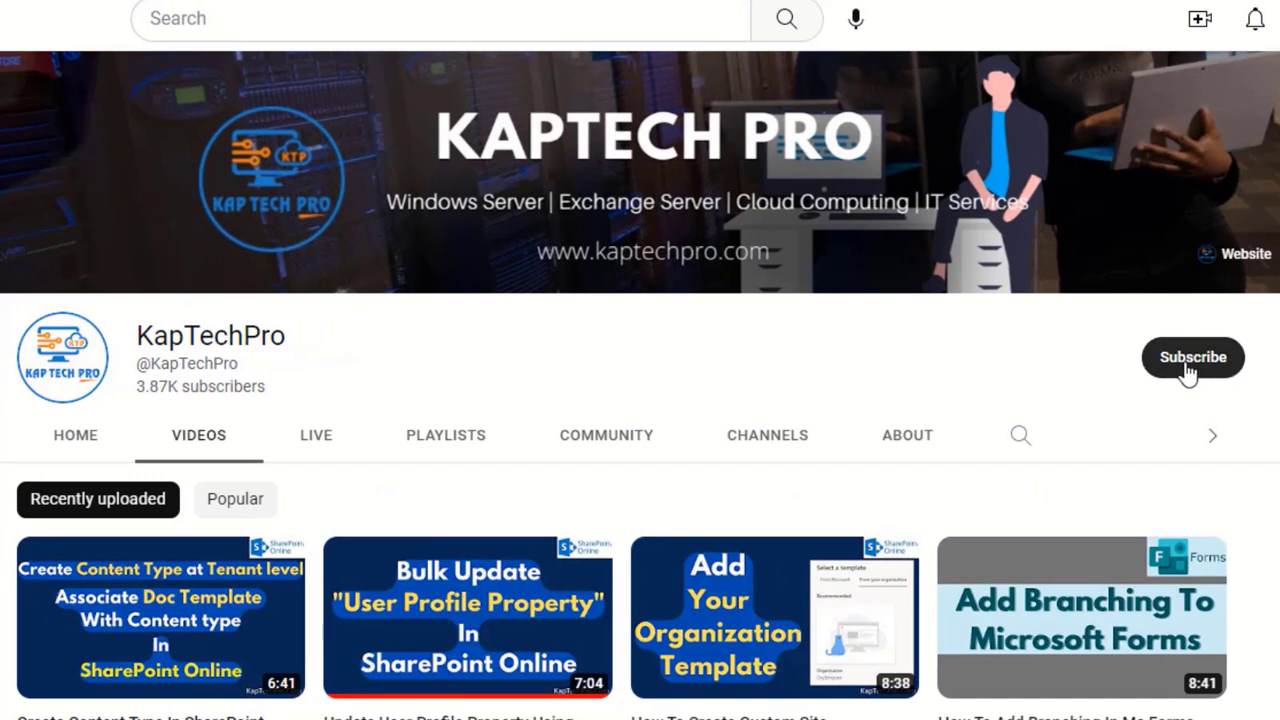
# Subscribe to KapTechPro with the notification bell set to All
pyautogui.click(1188, 370)
pyautogui.click(1192, 375)
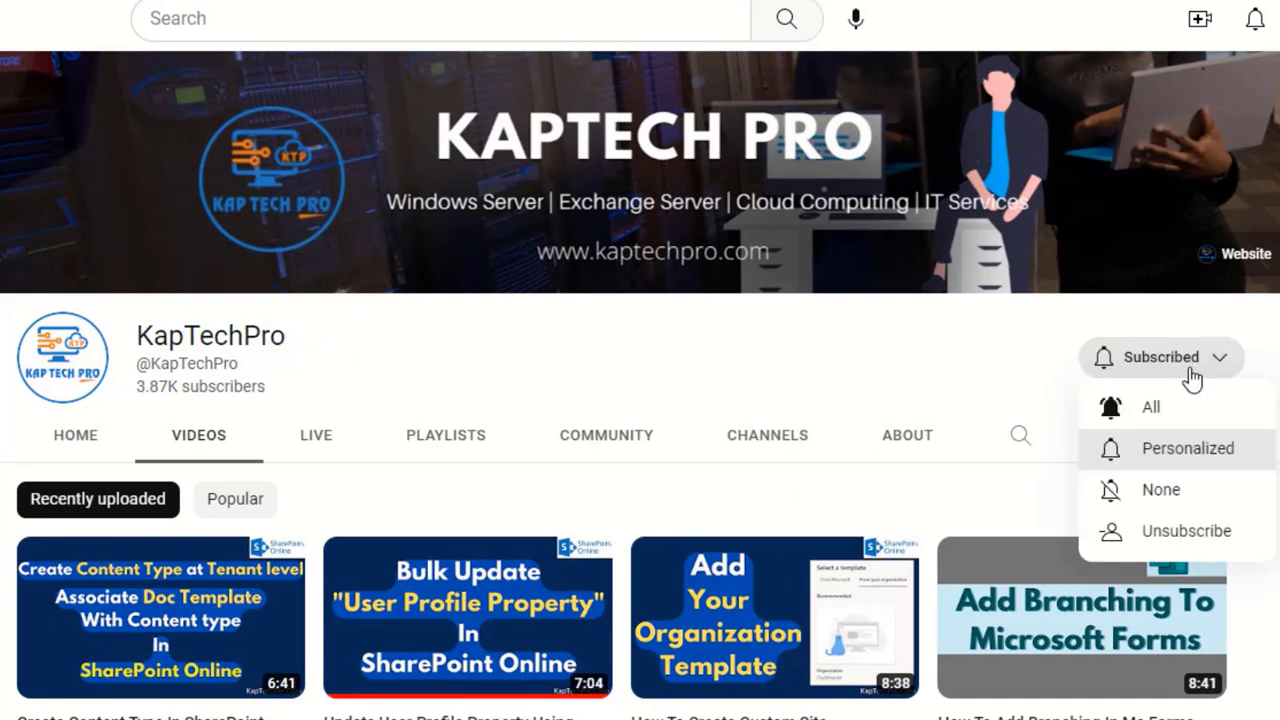
pyautogui.click(1155, 410)
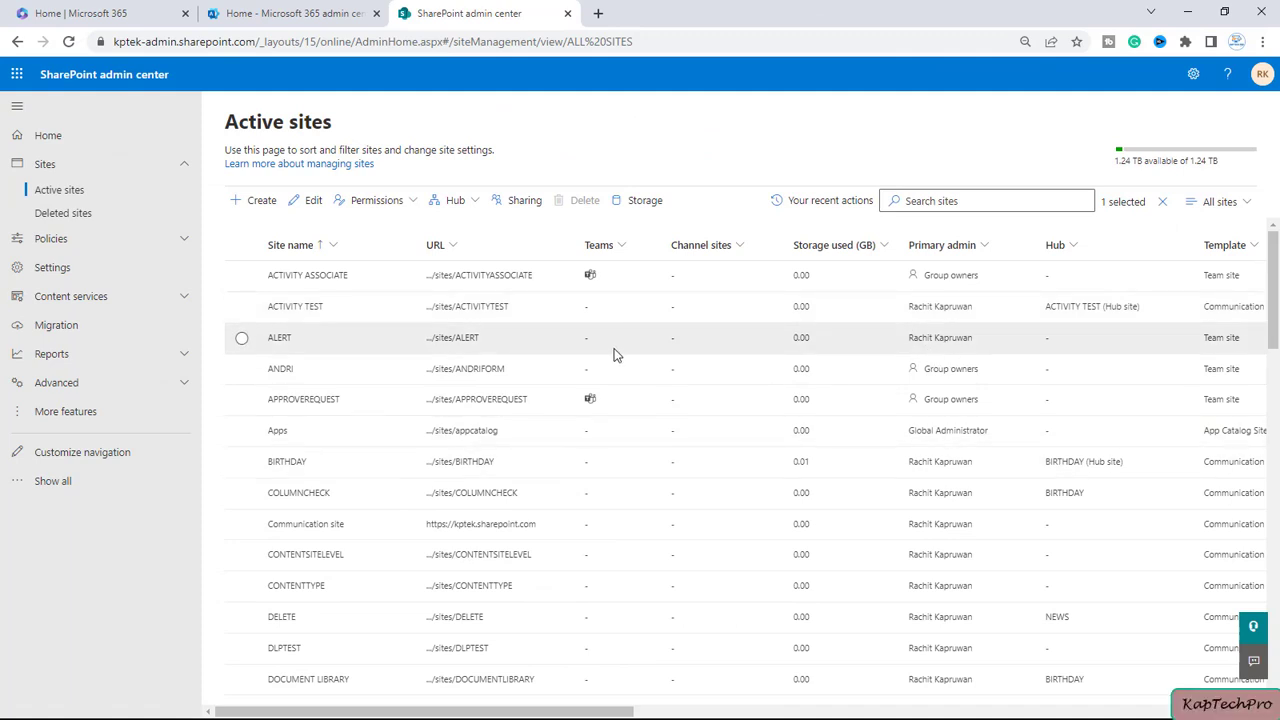
# Open the BIRTHDAY site from Active sites in a new tab and select its full address
pyautogui.click(455, 467)
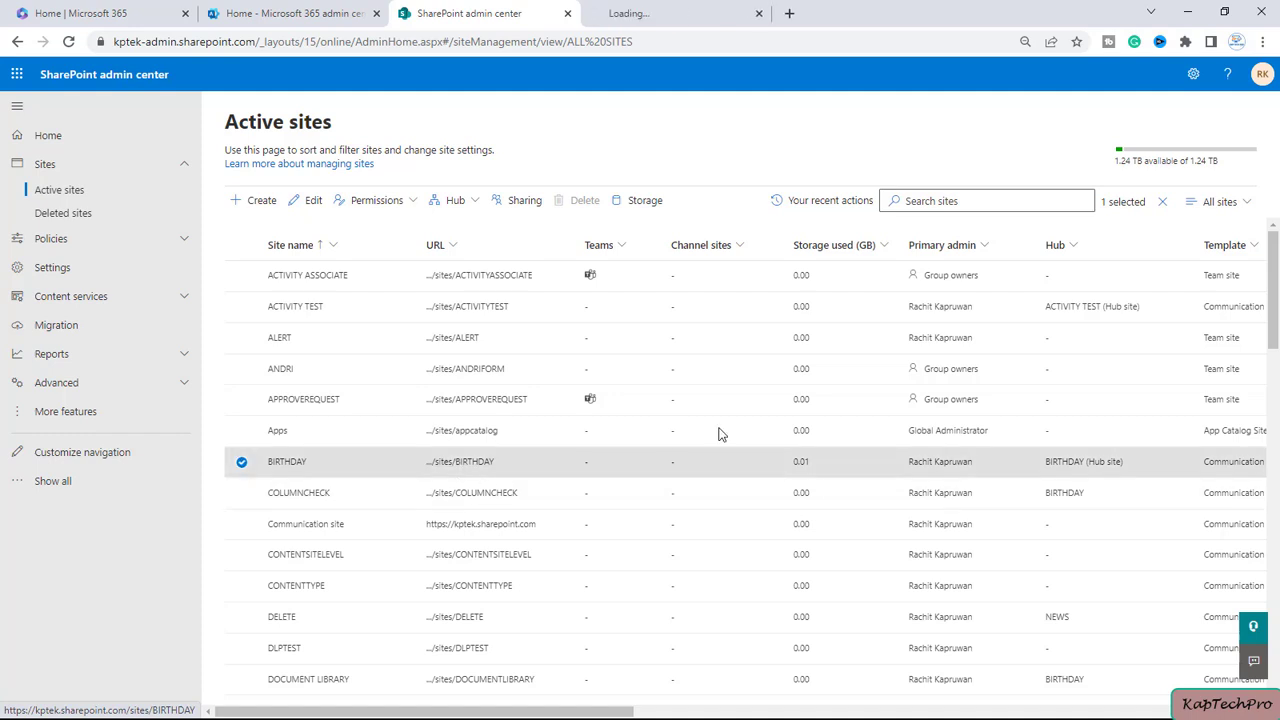
pyautogui.click(628, 10)
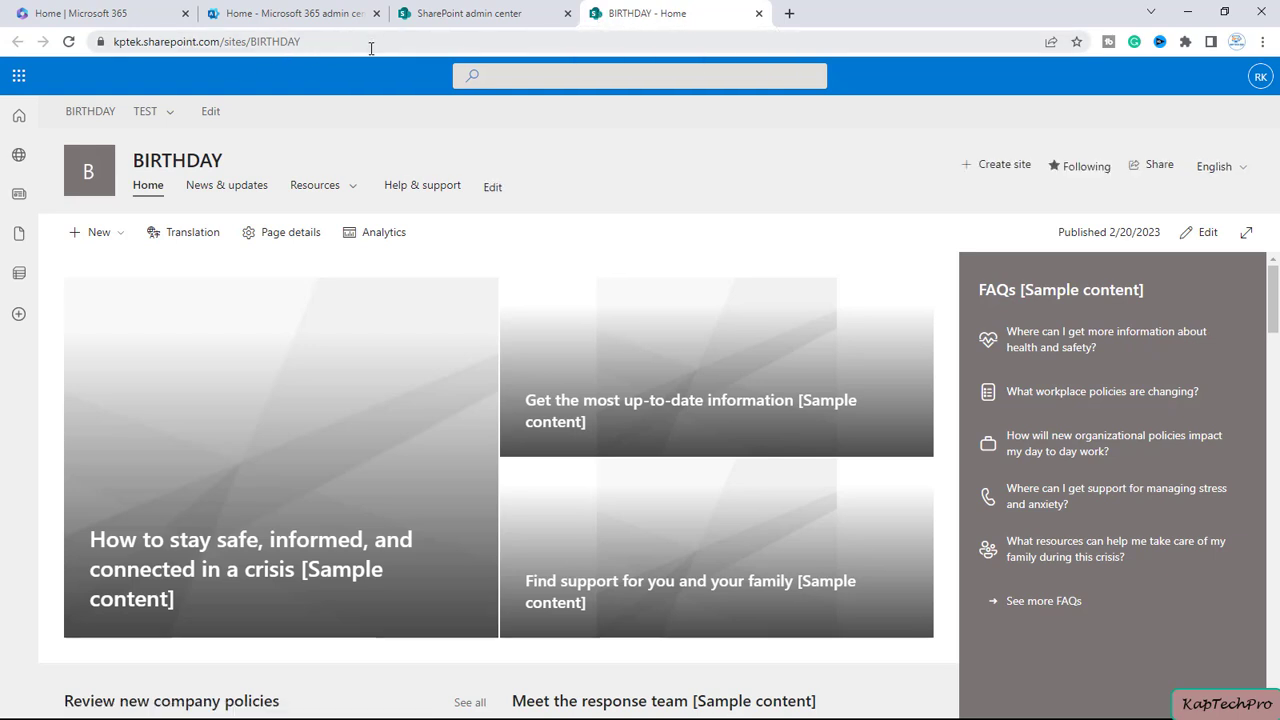
pyautogui.doubleClick(334, 43)
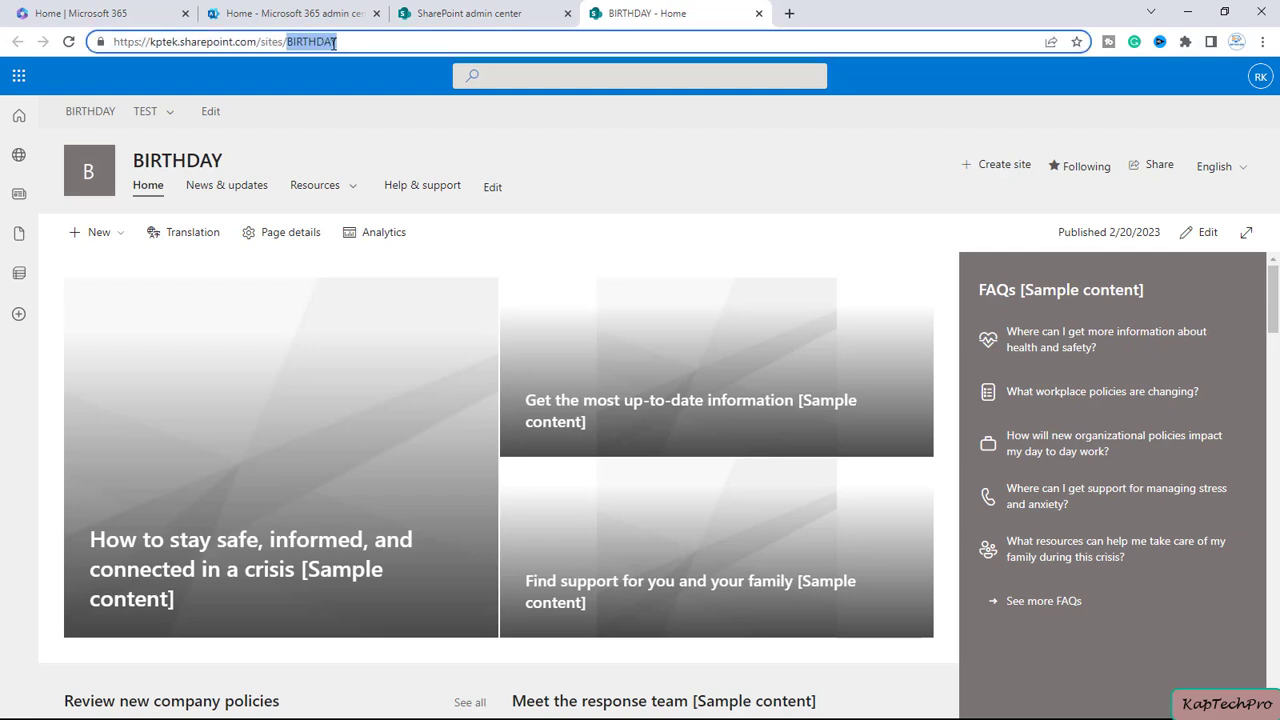
pyautogui.click(366, 43)
pyautogui.moveTo(366, 43); pyautogui.dragTo(97, 37)
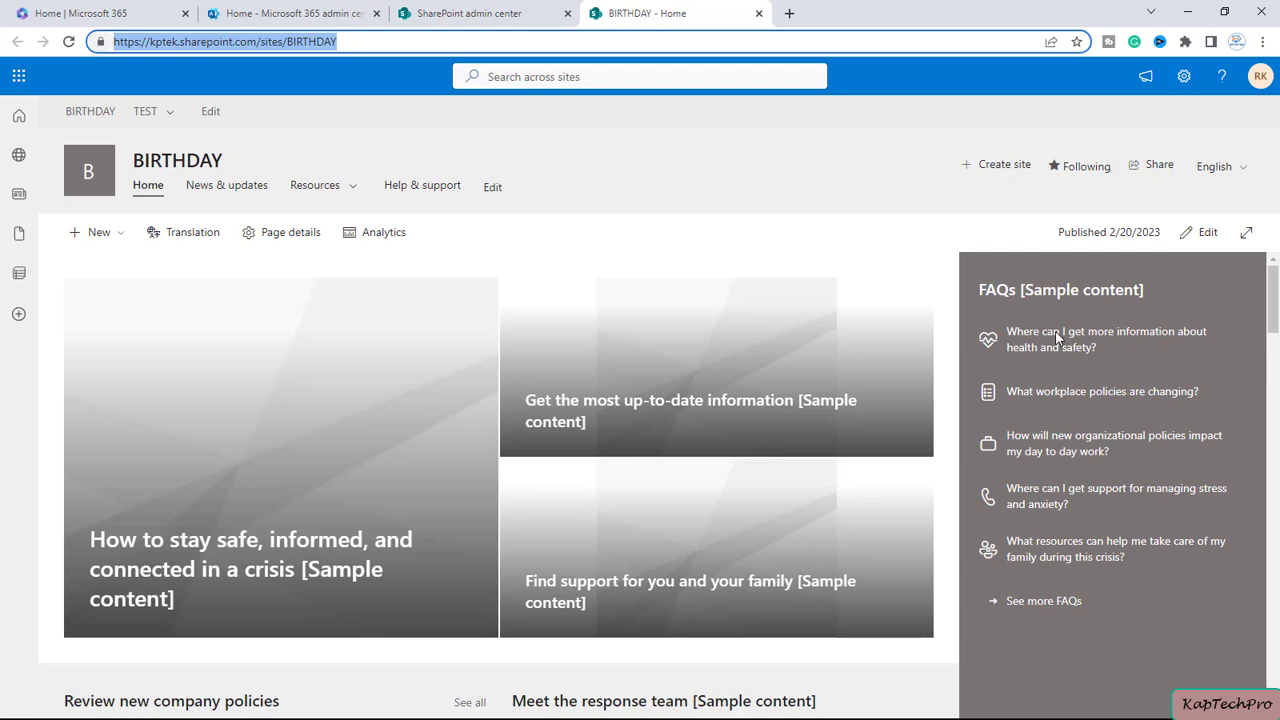
# Go to the BIRTHDAY site's Documents library via Settings > Site contents
pyautogui.click(1183, 76)
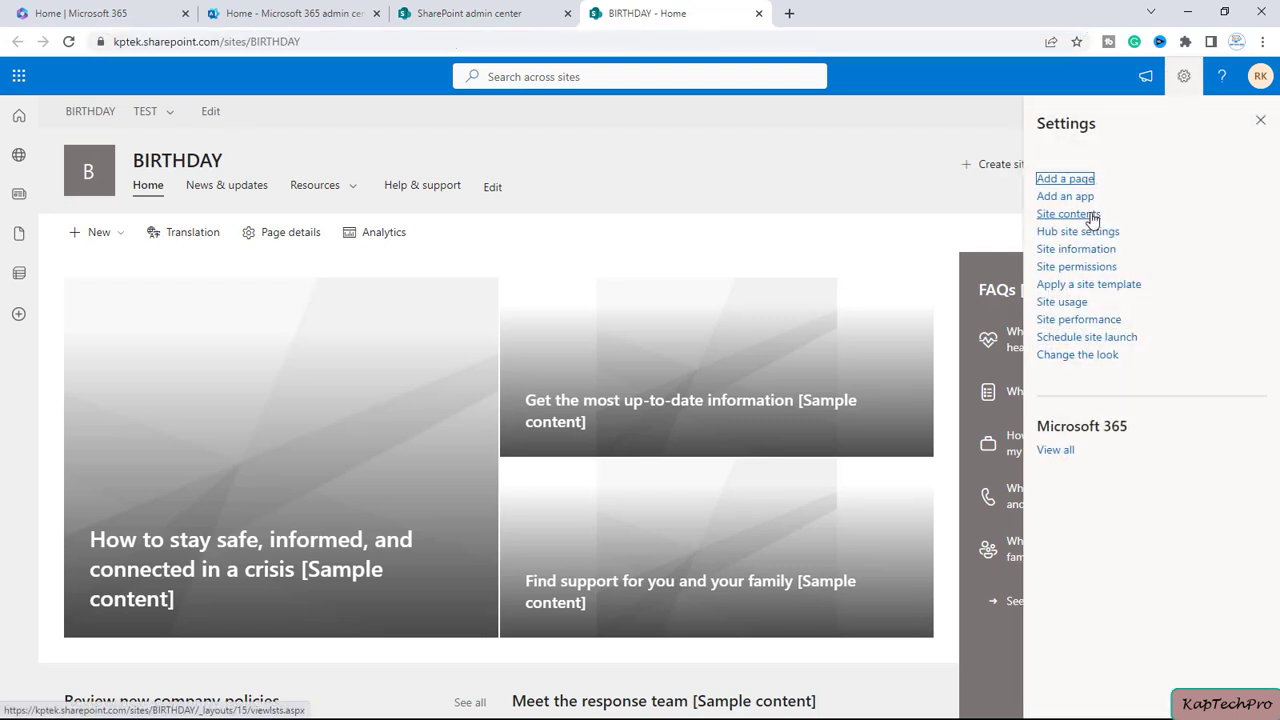
pyautogui.click(1090, 216)
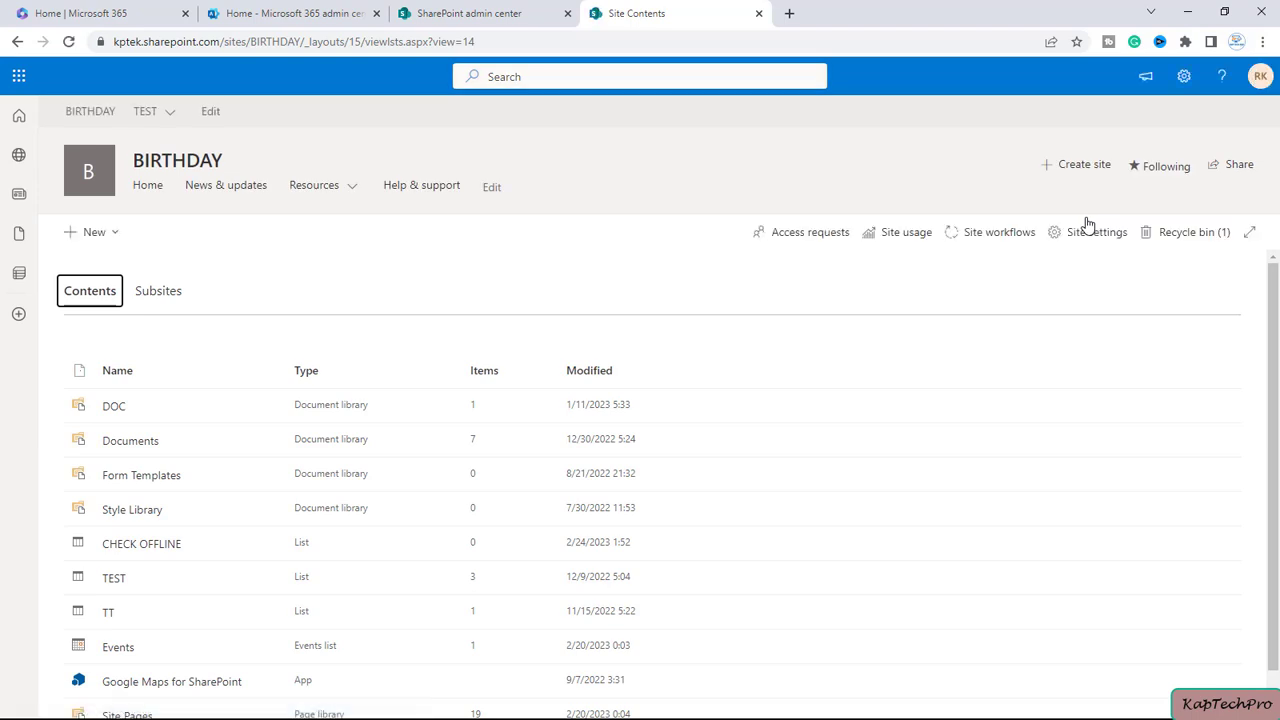
pyautogui.click(138, 441)
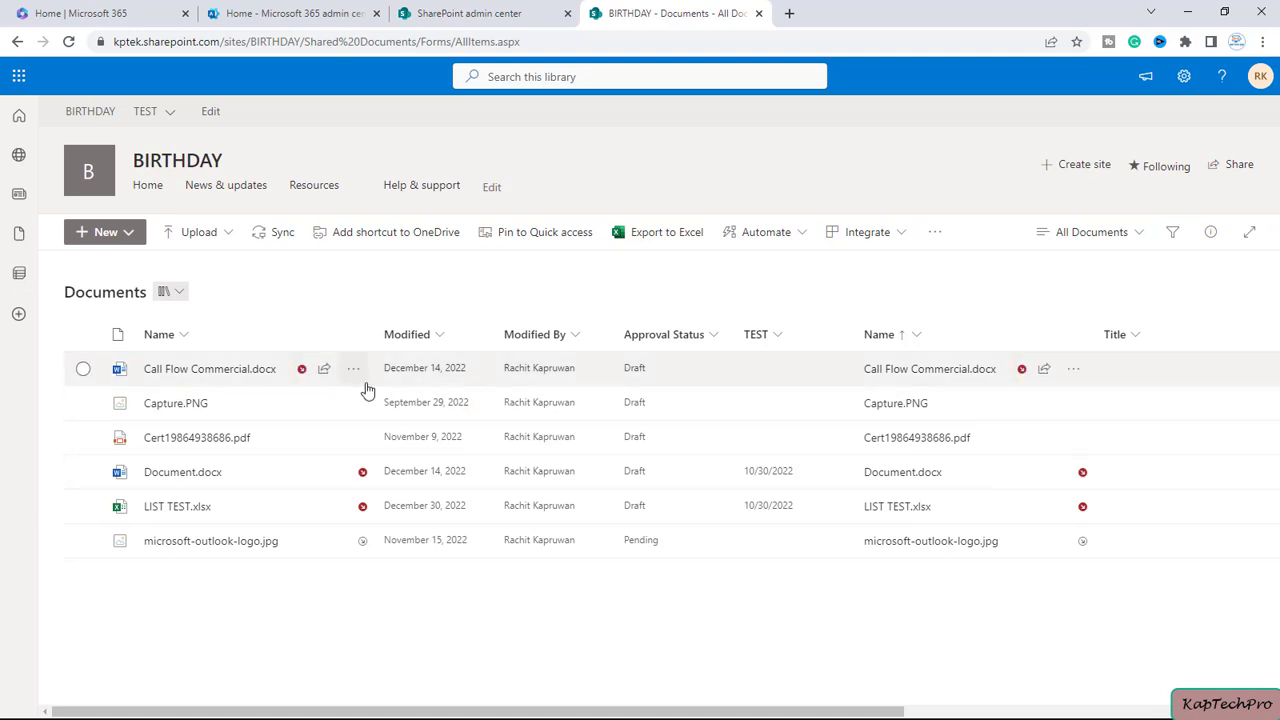
# Copy a sharing link for Call Flow Commercial.docx and close the confirmation
pyautogui.click(358, 372)
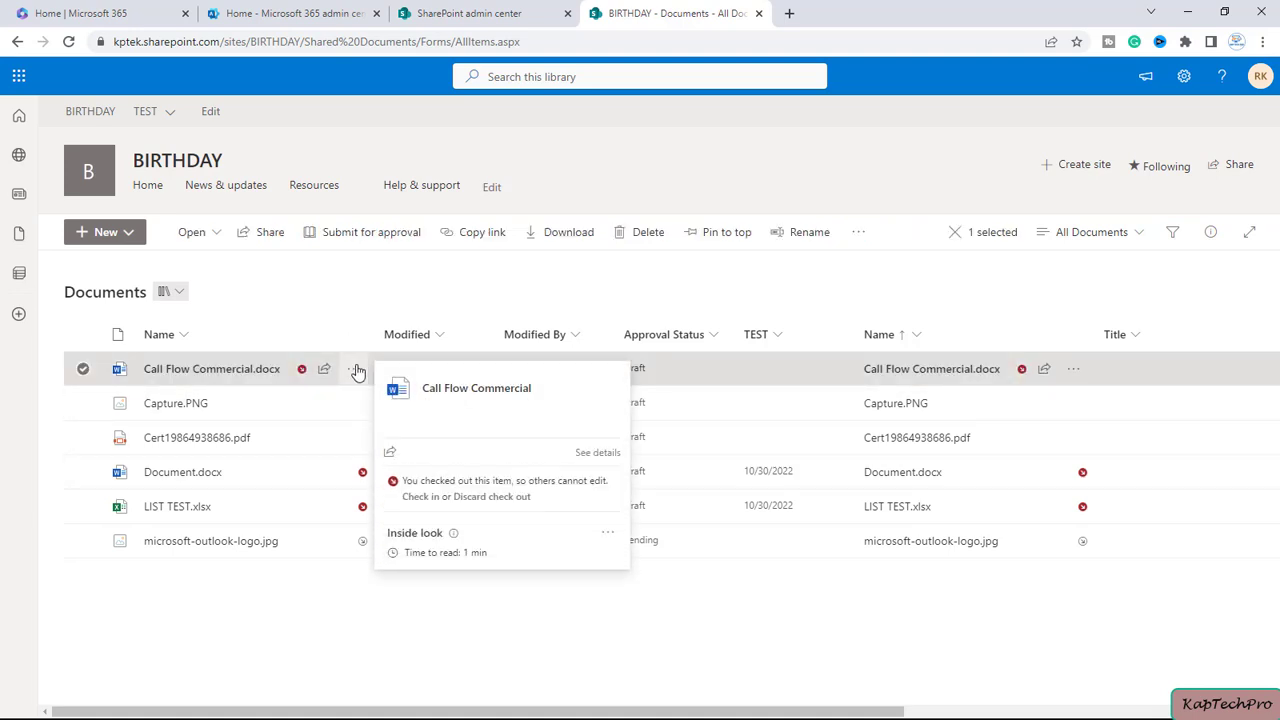
pyautogui.click(358, 372)
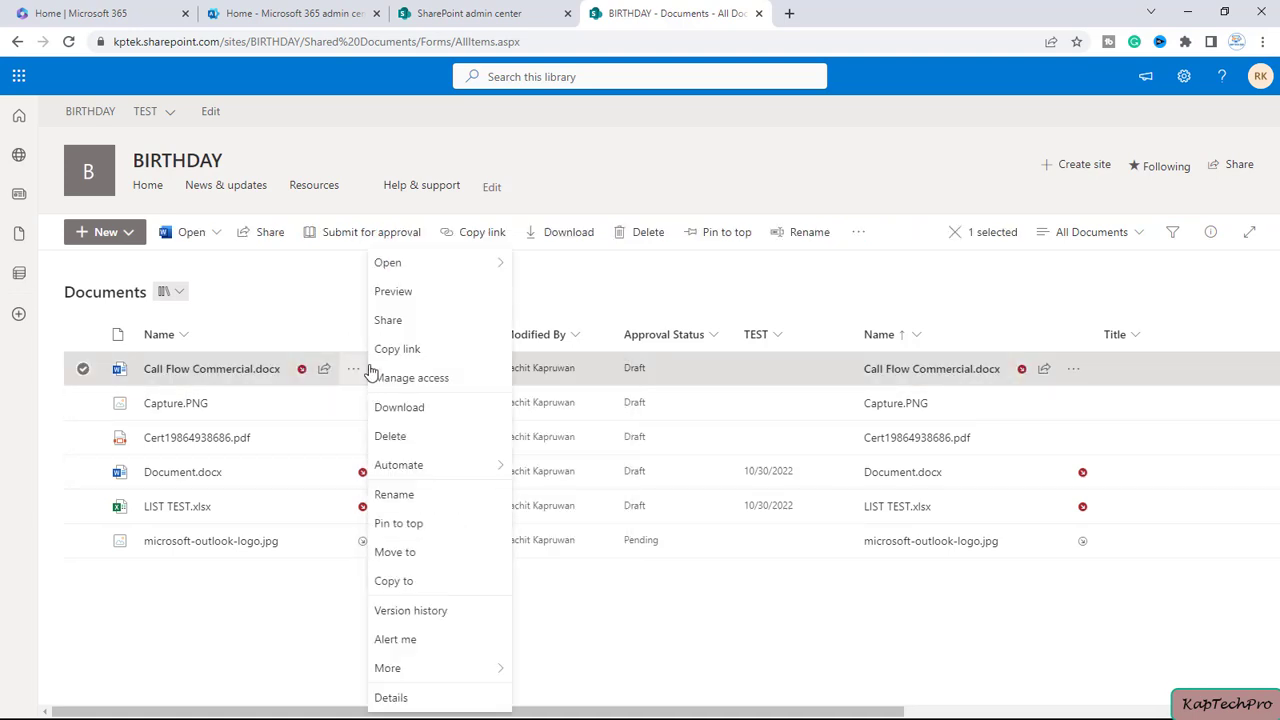
pyautogui.click(433, 358)
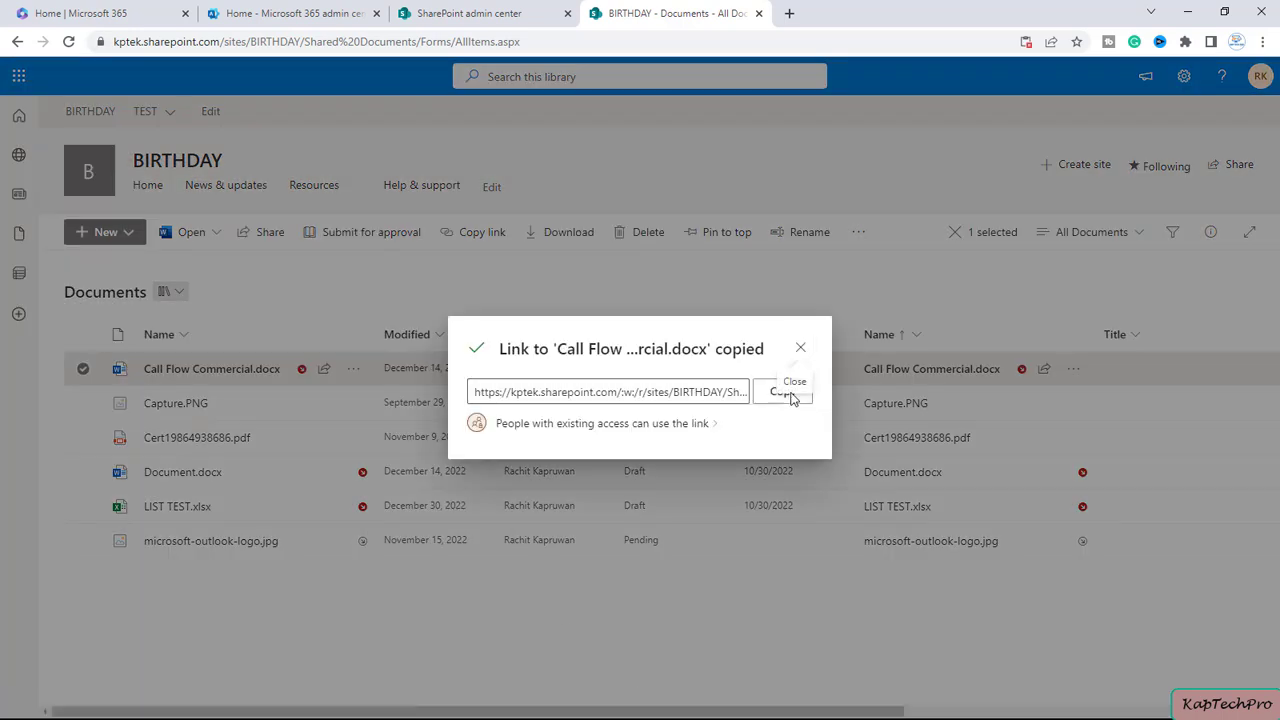
pyautogui.click(762, 401)
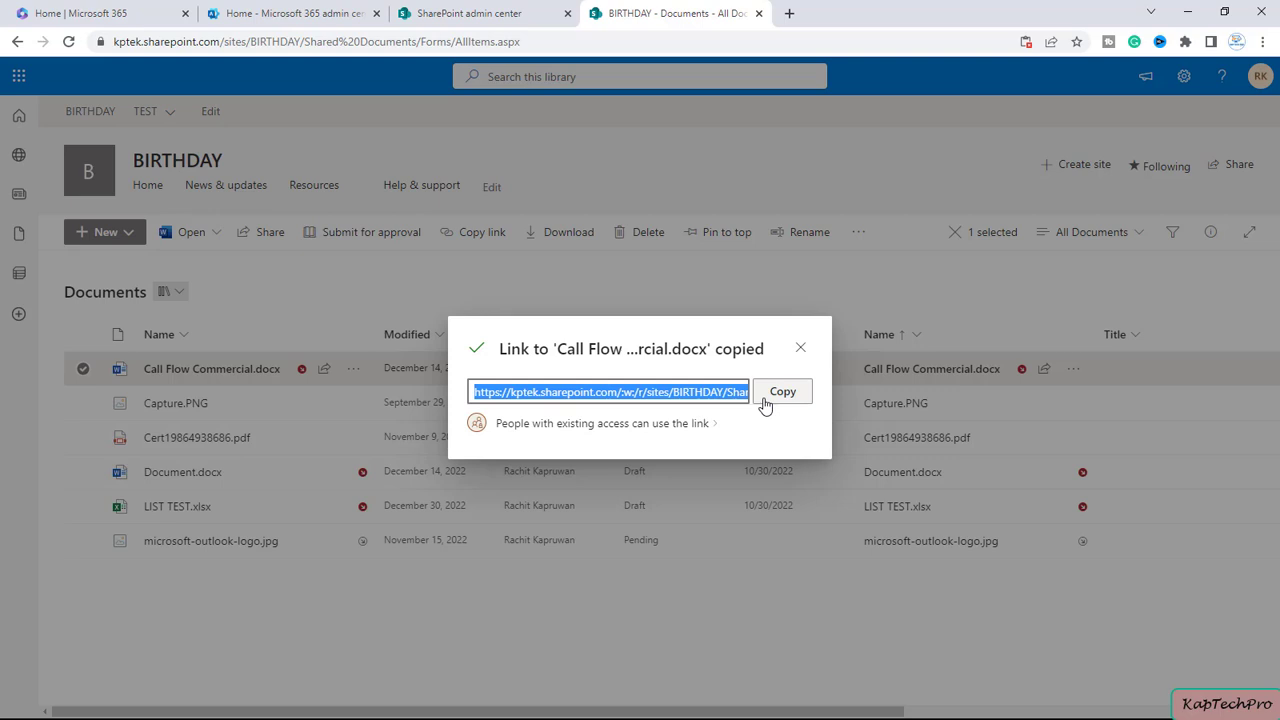
pyautogui.click(800, 347)
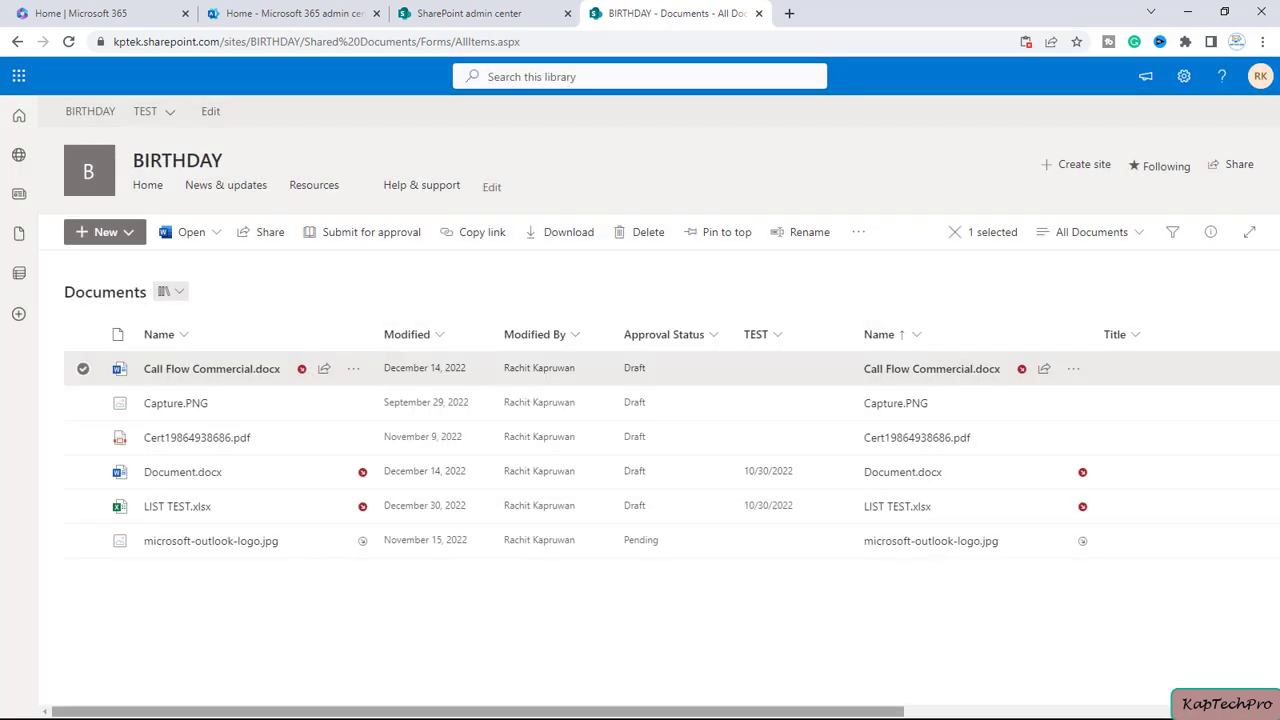
# Paste the sharing link into a new Notepad note and select its site and query parts
pyautogui.click(680, 718)
pyautogui.hotkey('ctrl', 'v')
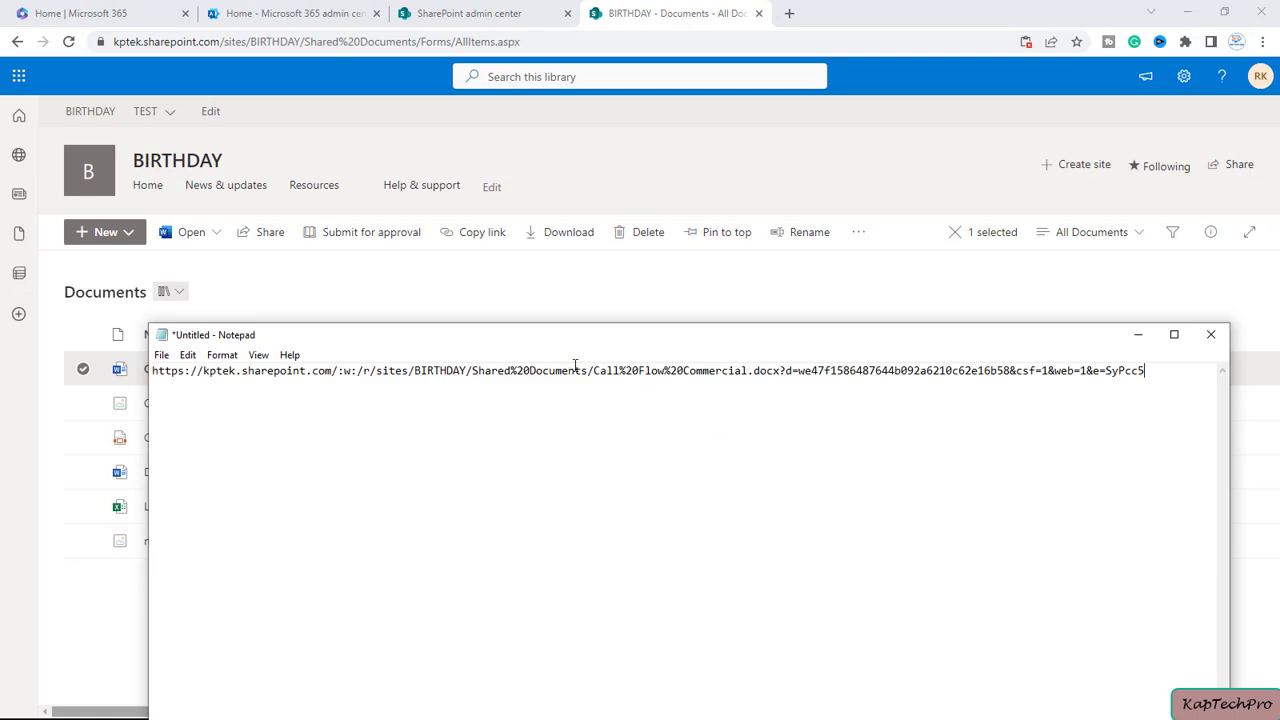
pyautogui.moveTo(544, 370); pyautogui.dragTo(199, 376)
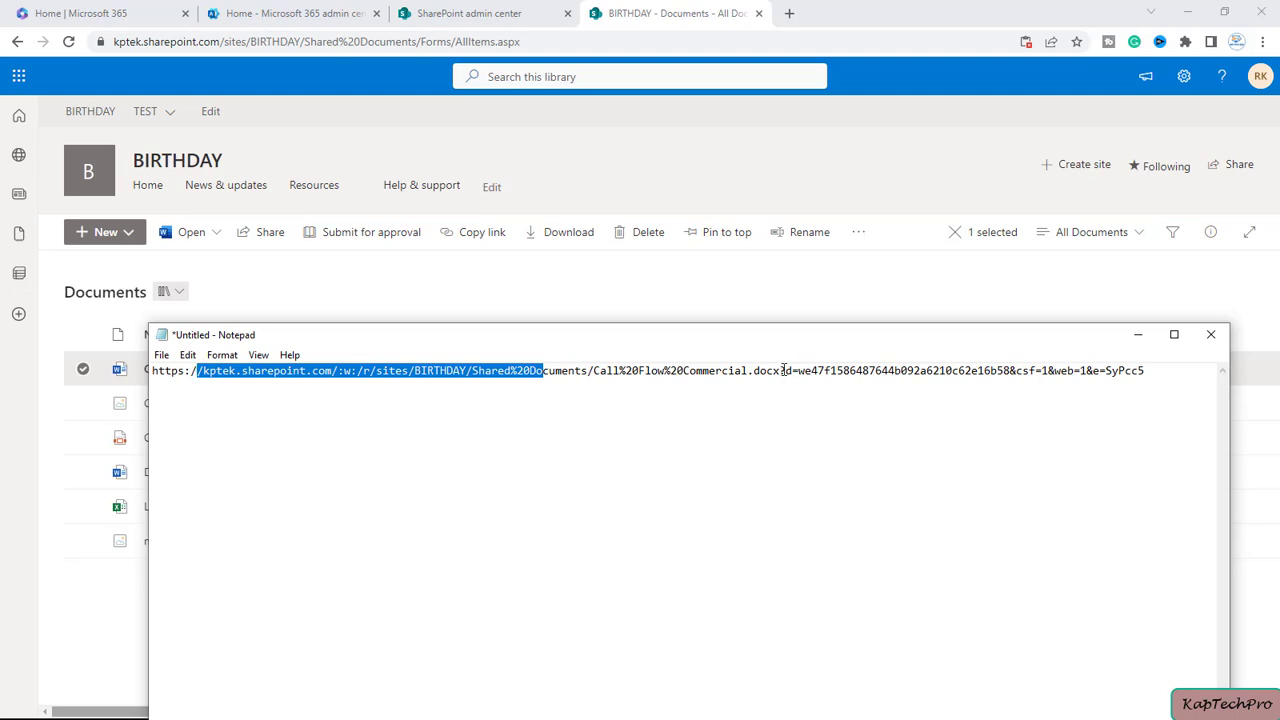
pyautogui.moveTo(784, 370); pyautogui.dragTo(1152, 371)
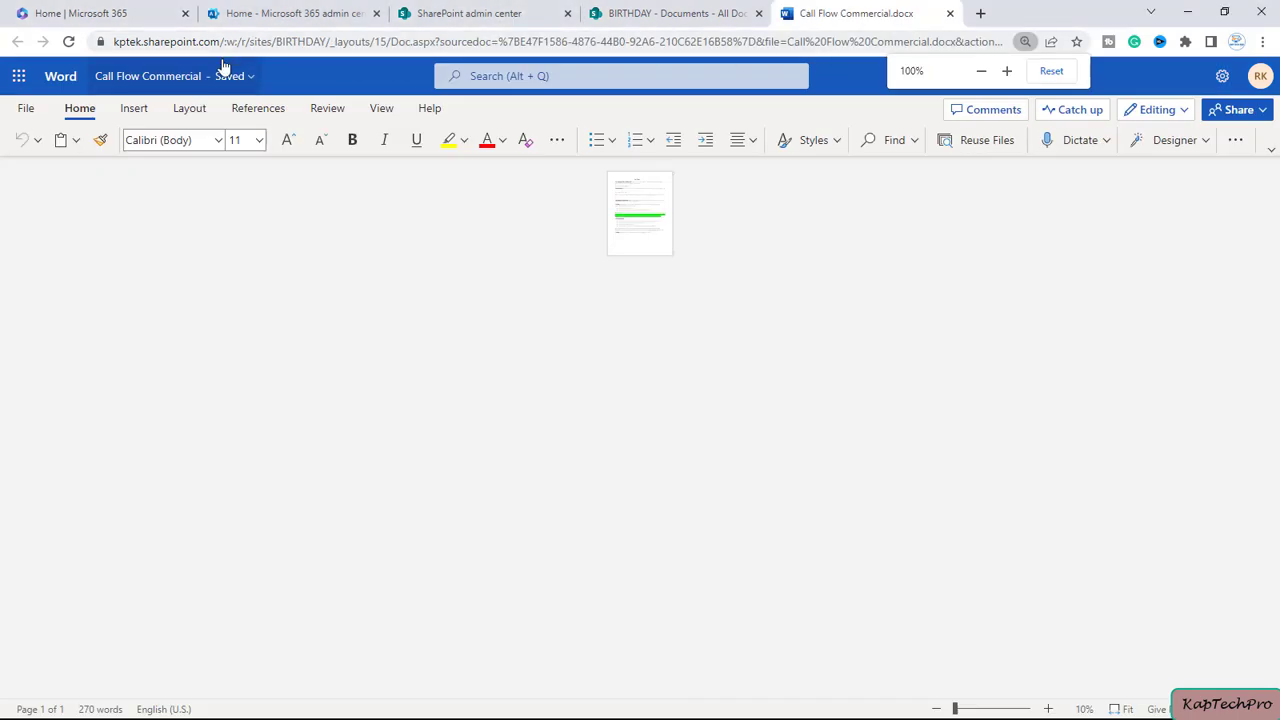
# Select the Word document's full web address, then return to the BIRTHDAY - Documents tab
pyautogui.moveTo(177, 42); pyautogui.dragTo(1248, 68)
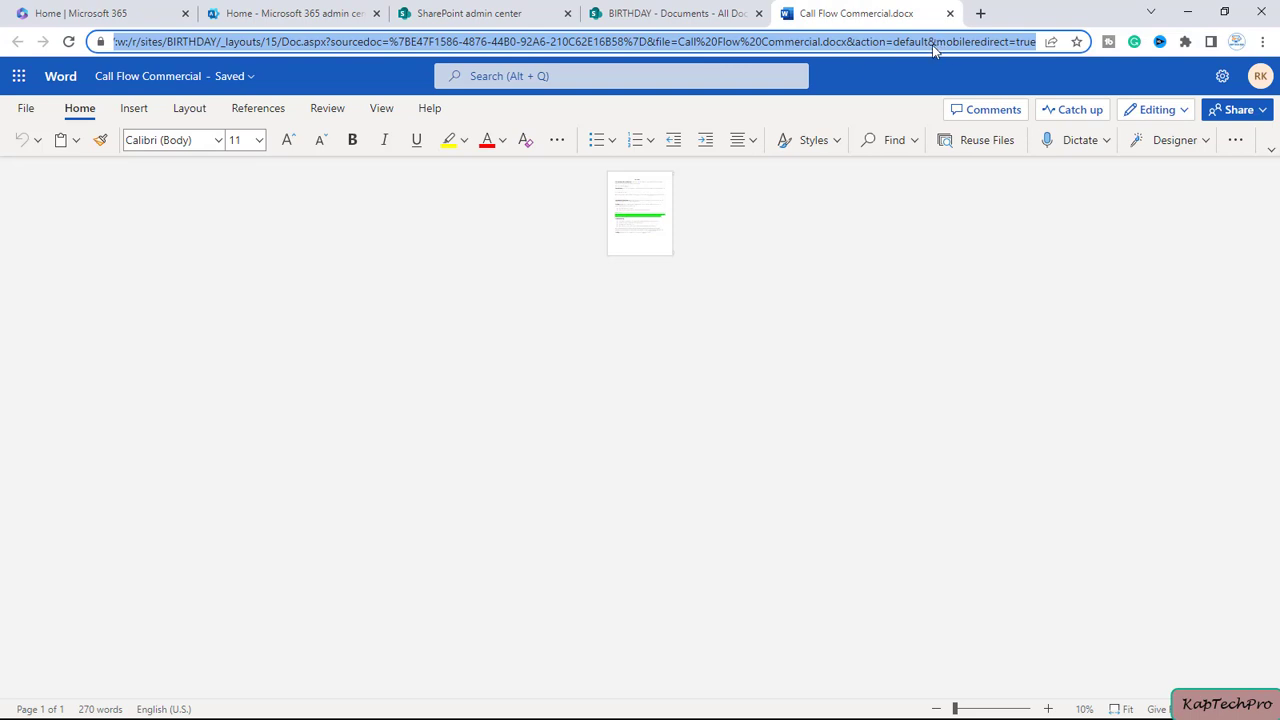
pyautogui.click(700, 13)
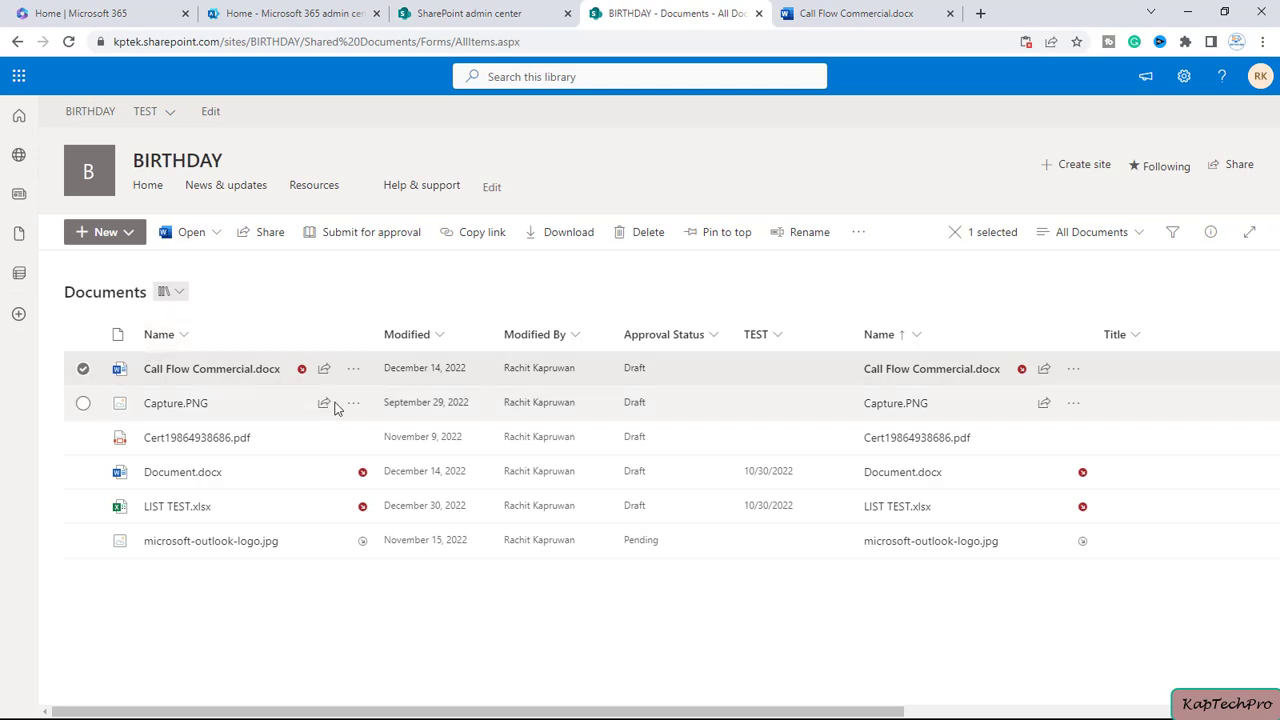
# Open the details pane for Call Flow Commercial.docx and copy its direct Path link
pyautogui.click(83, 370)
pyautogui.click(83, 370)
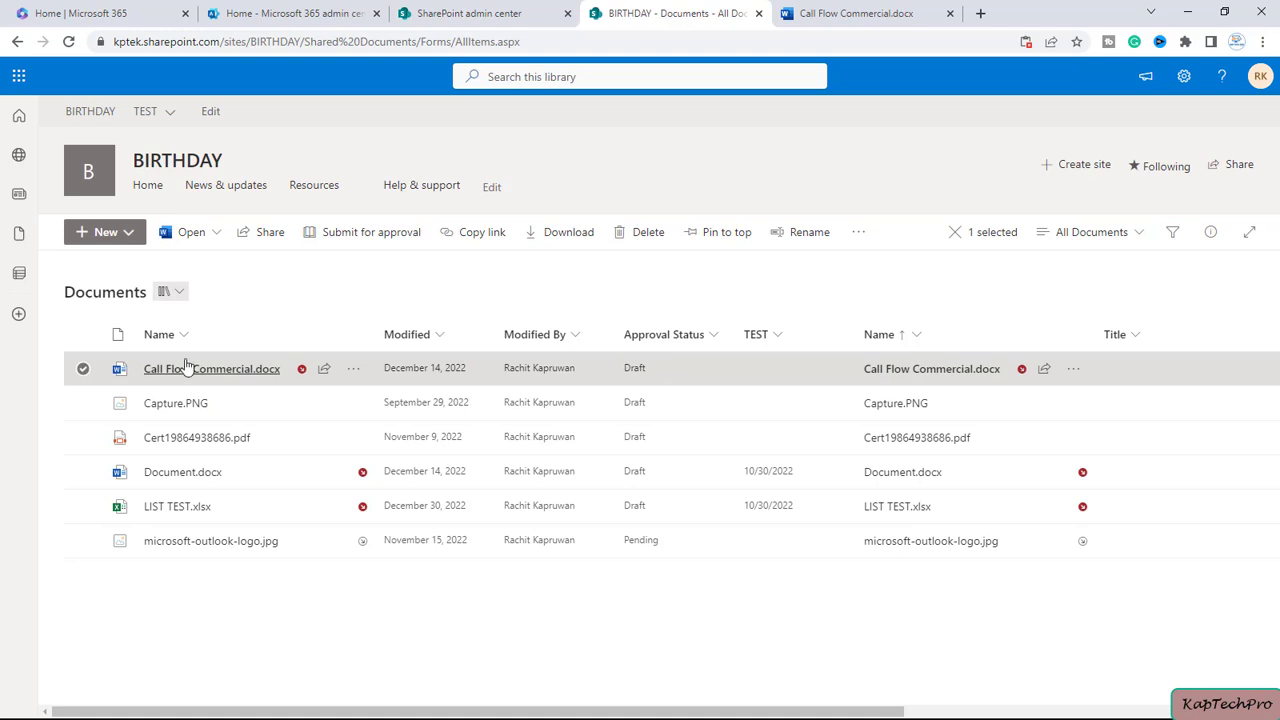
pyautogui.moveTo(186, 366); pyautogui.dragTo(354, 343)
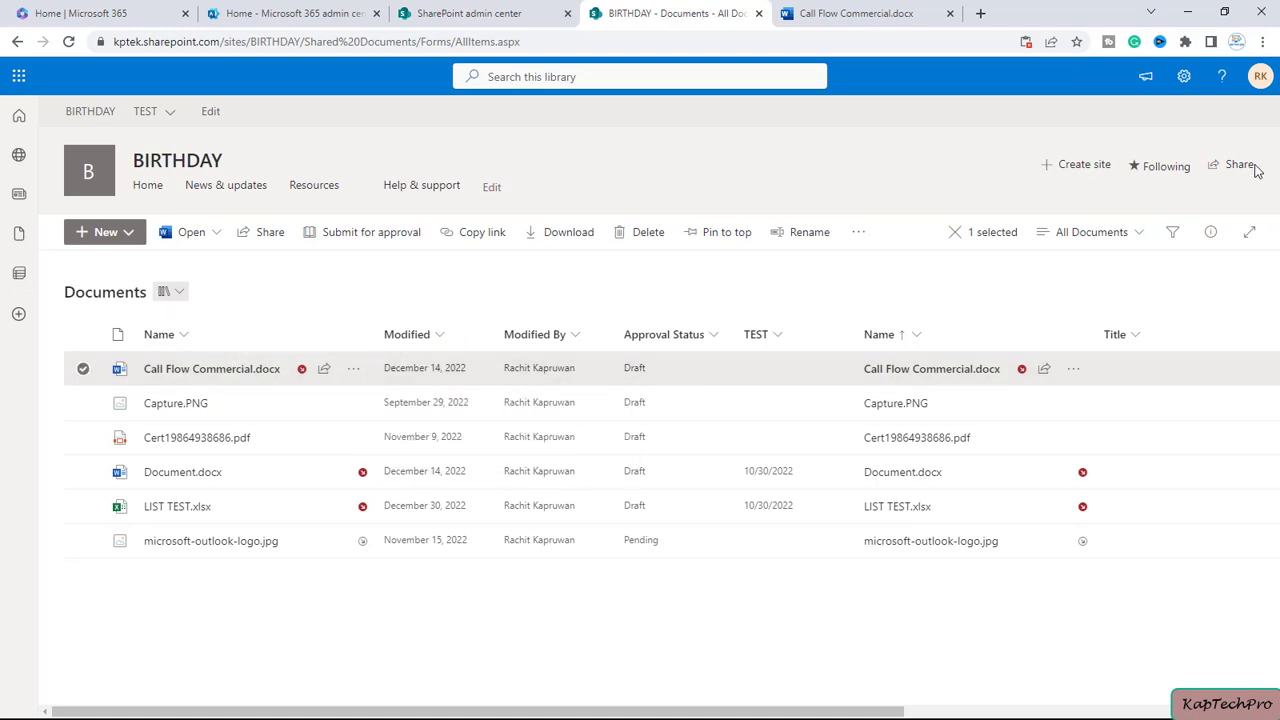
pyautogui.click(1211, 232)
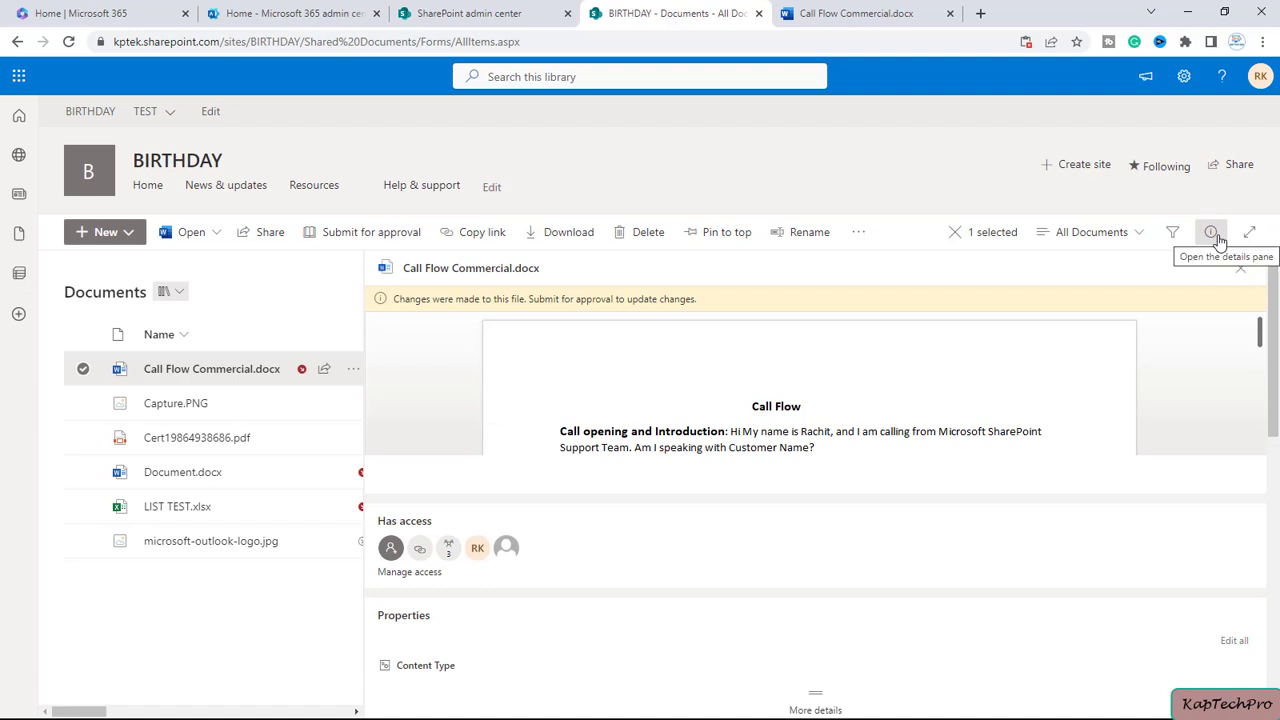
pyautogui.scroll(-3, 665, 497)
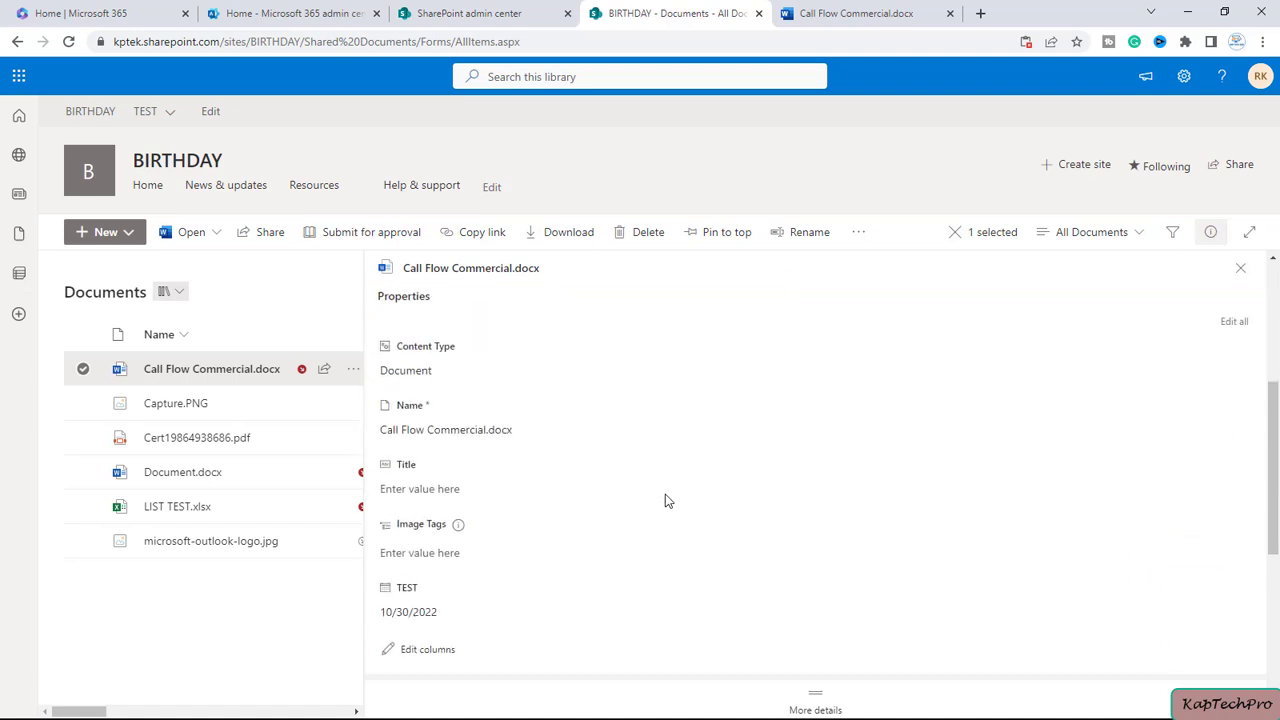
pyautogui.scroll(-4, 666, 499)
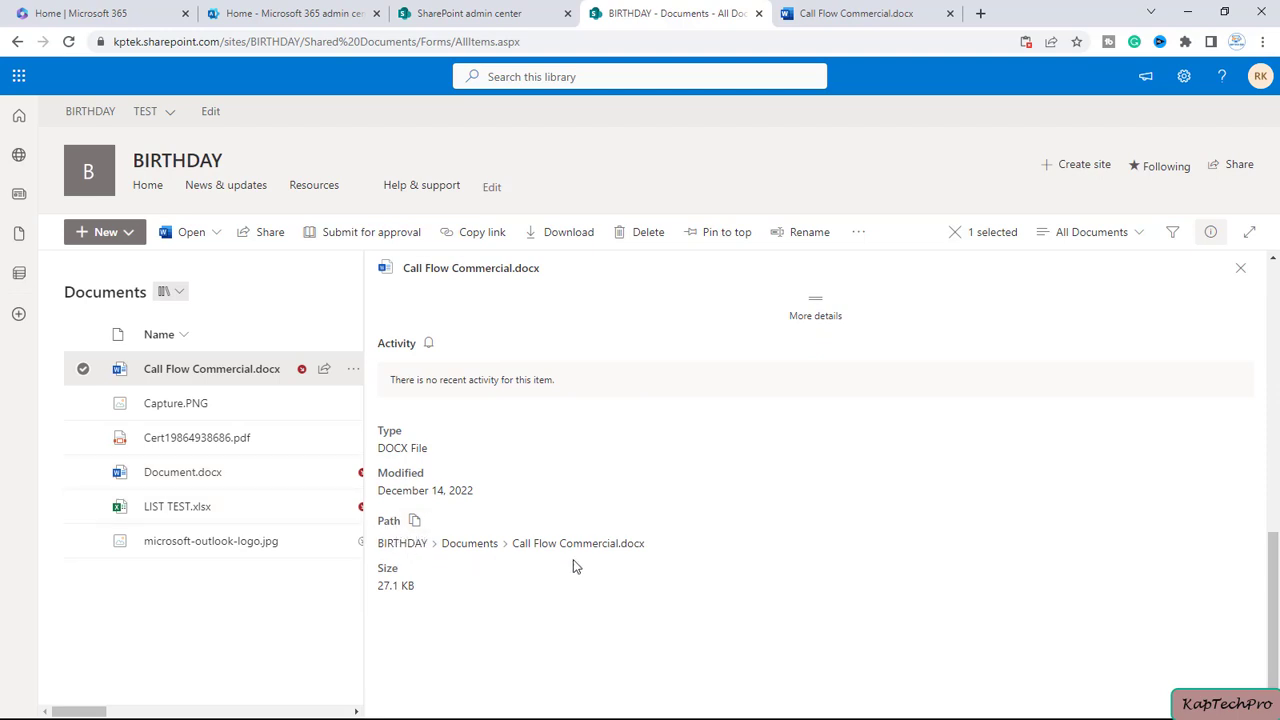
pyautogui.click(415, 522)
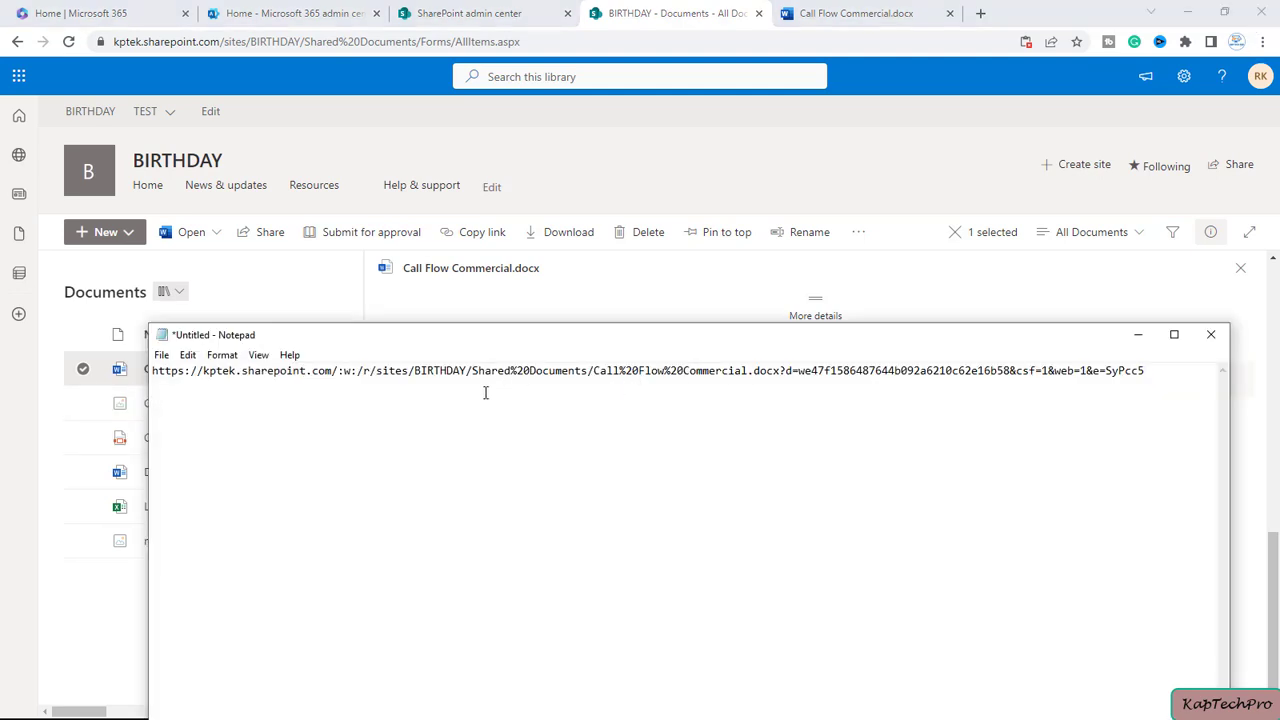
# Paste the direct file link on line 2 under the sharing link
pyautogui.hotkey('ctrl', 'v')
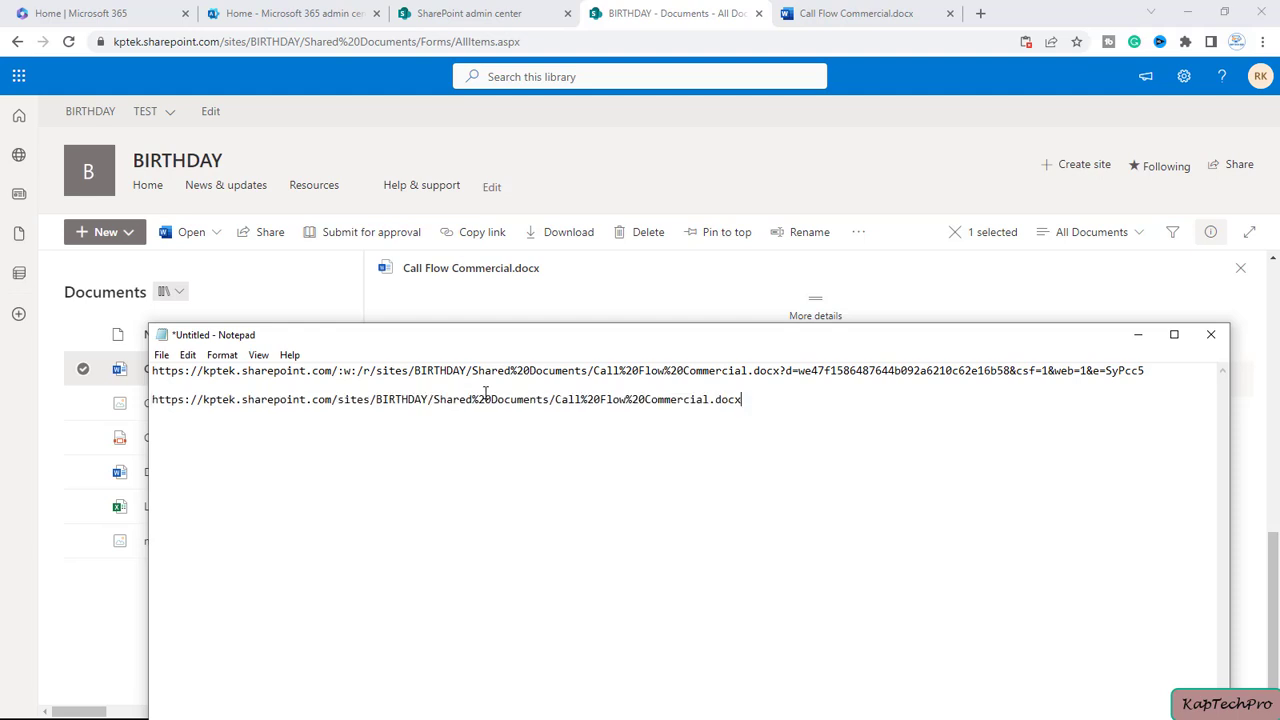